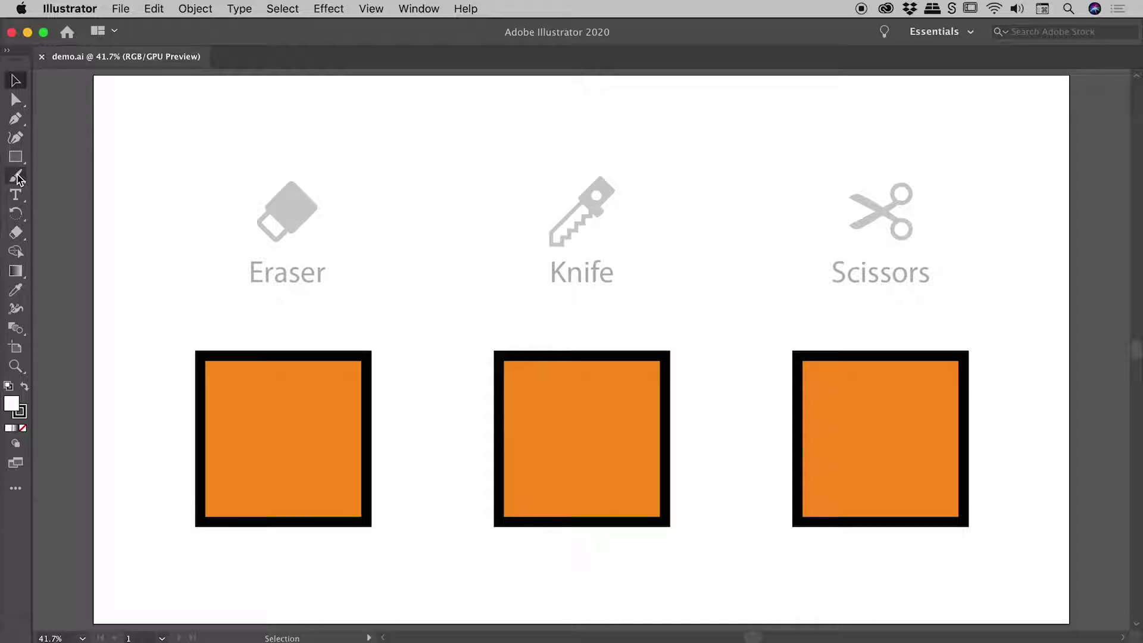
Step: Select the Eraser Tool, checking its flyout group, and keep it active
{"action": "left_click", "coordinate": [18, 237]}
{"action": "left_click", "coordinate": [19, 239]}
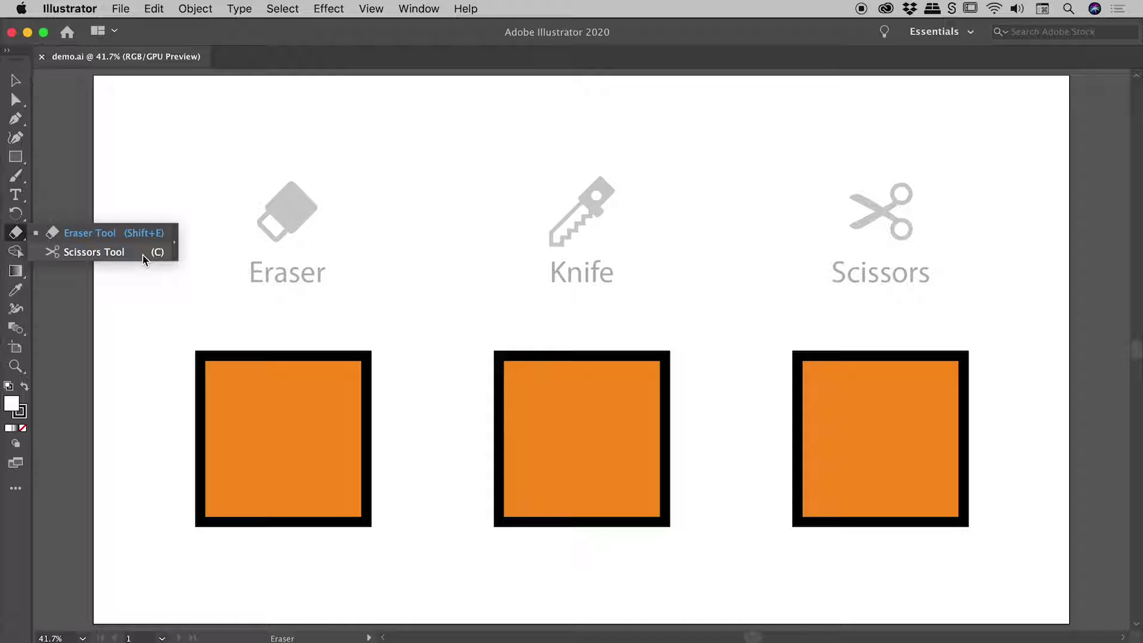
{"action": "left_click", "coordinate": [72, 233]}
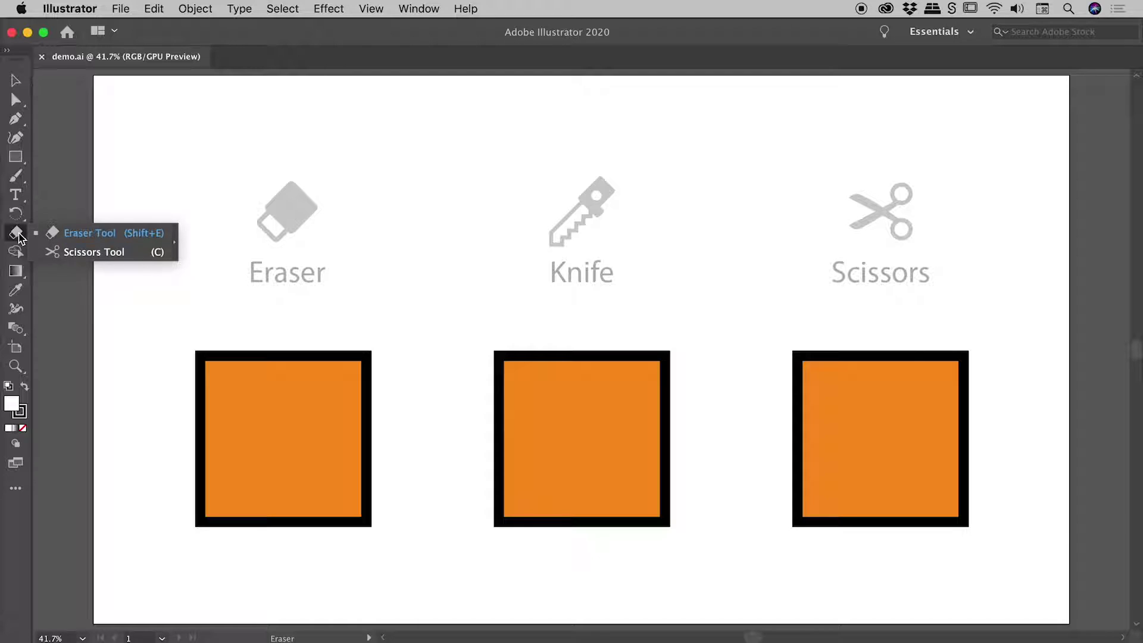
Step: Switch to the Advanced toolbar so the Eraser group shows Eraser, Scissors and Knife
{"action": "left_click", "coordinate": [418, 8]}
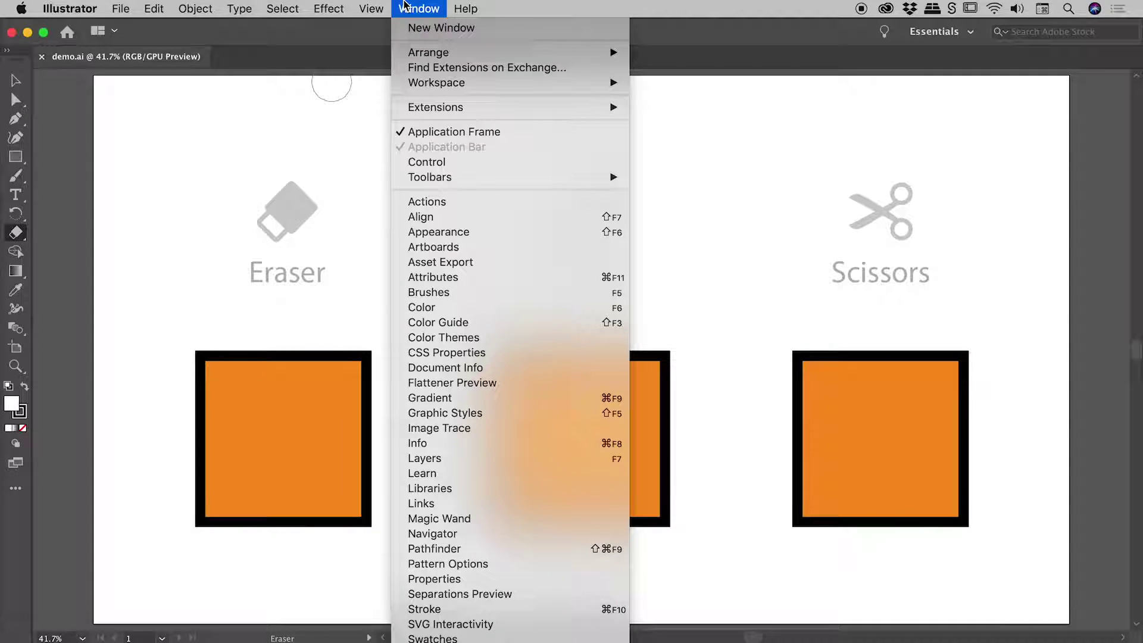
{"action": "mouse_move", "coordinate": [500, 178]}
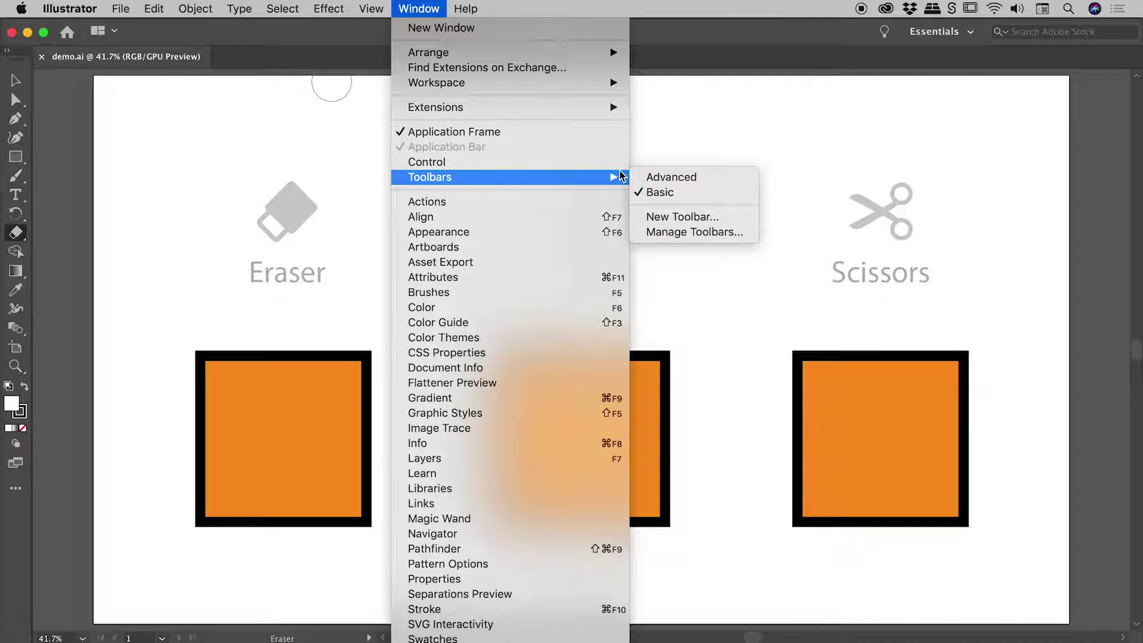
{"action": "left_click", "coordinate": [694, 182]}
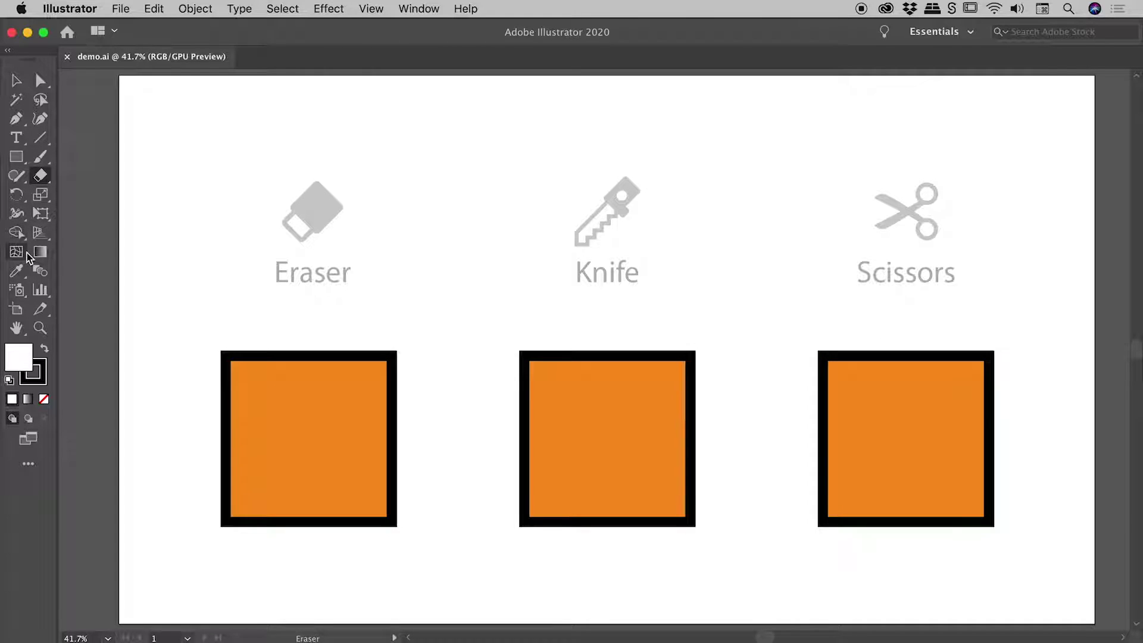
{"action": "left_click", "coordinate": [42, 175]}
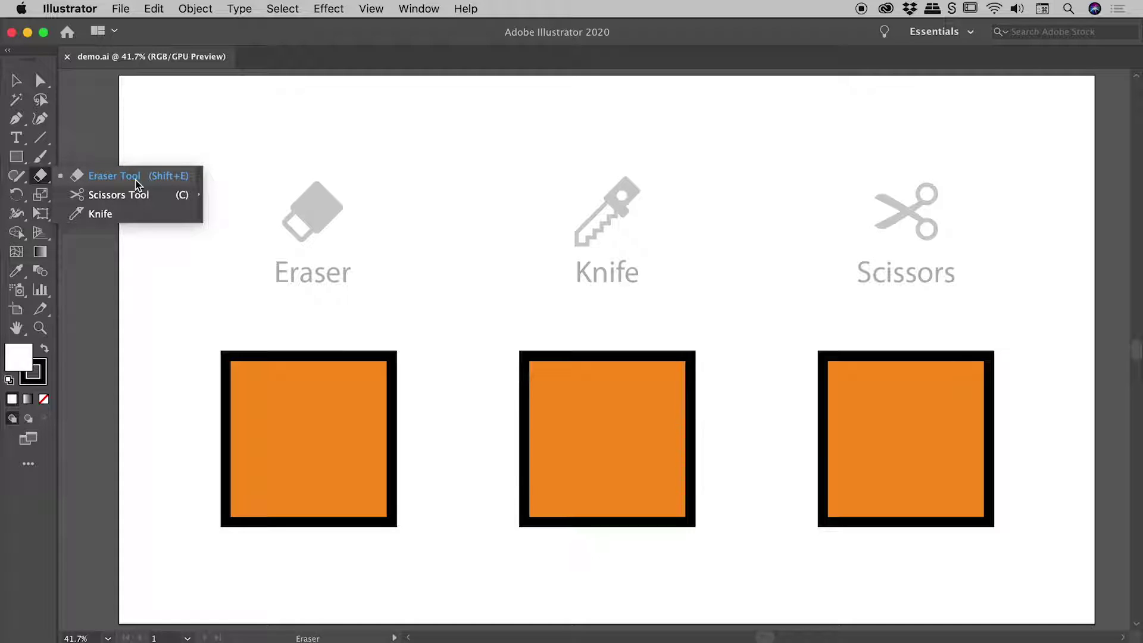
{"action": "left_click", "coordinate": [136, 179]}
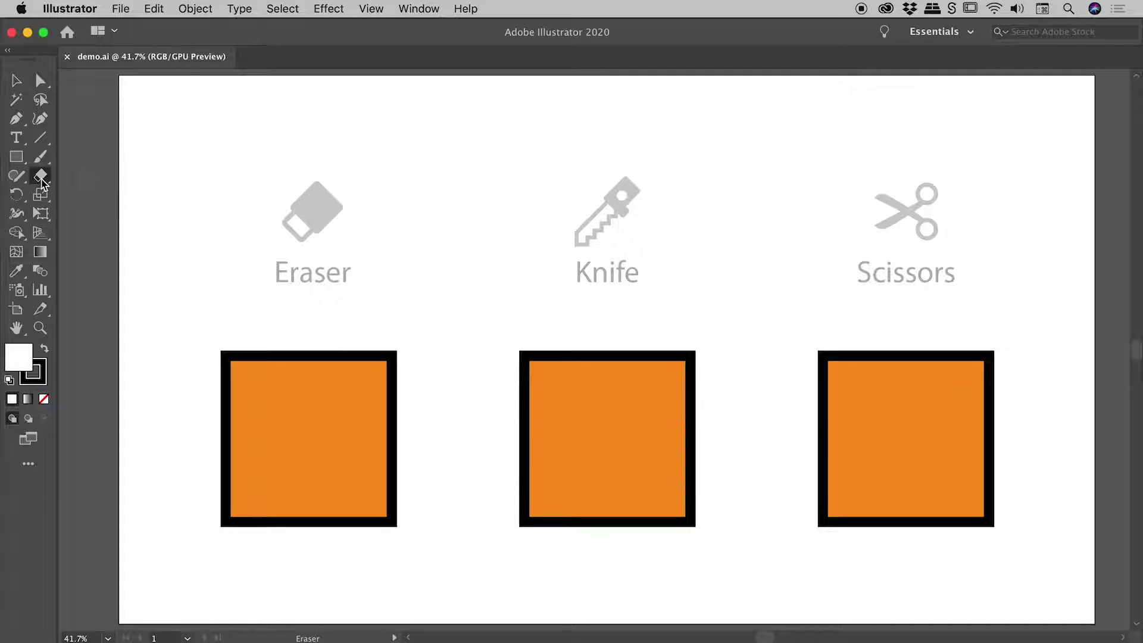
{"action": "double_click", "coordinate": [41, 176]}
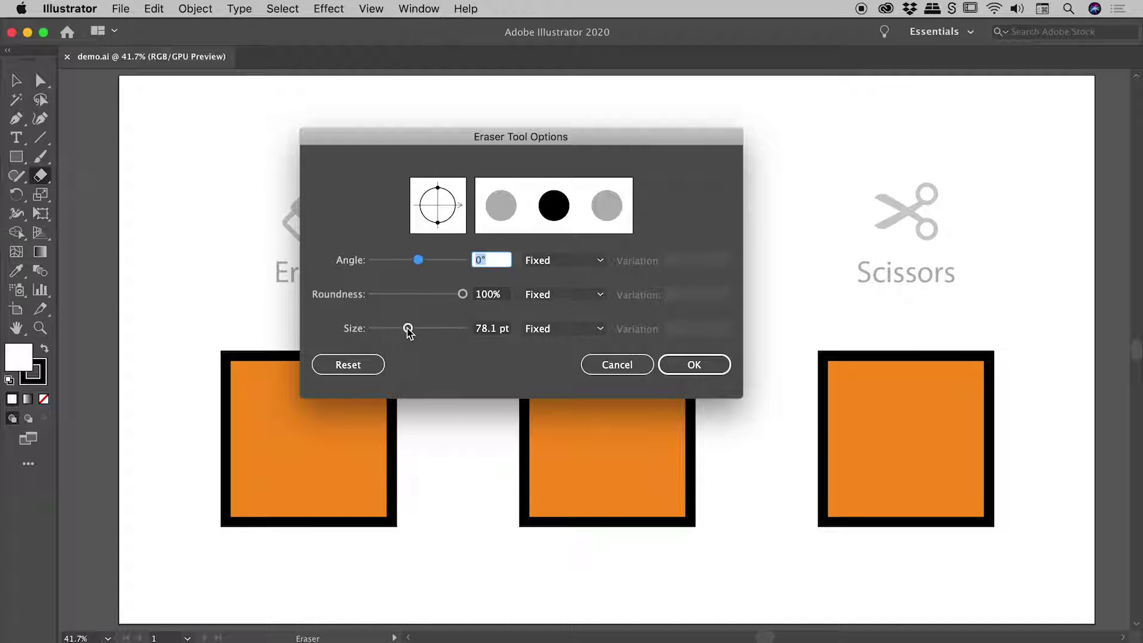
{"action": "left_click", "coordinate": [607, 369]}
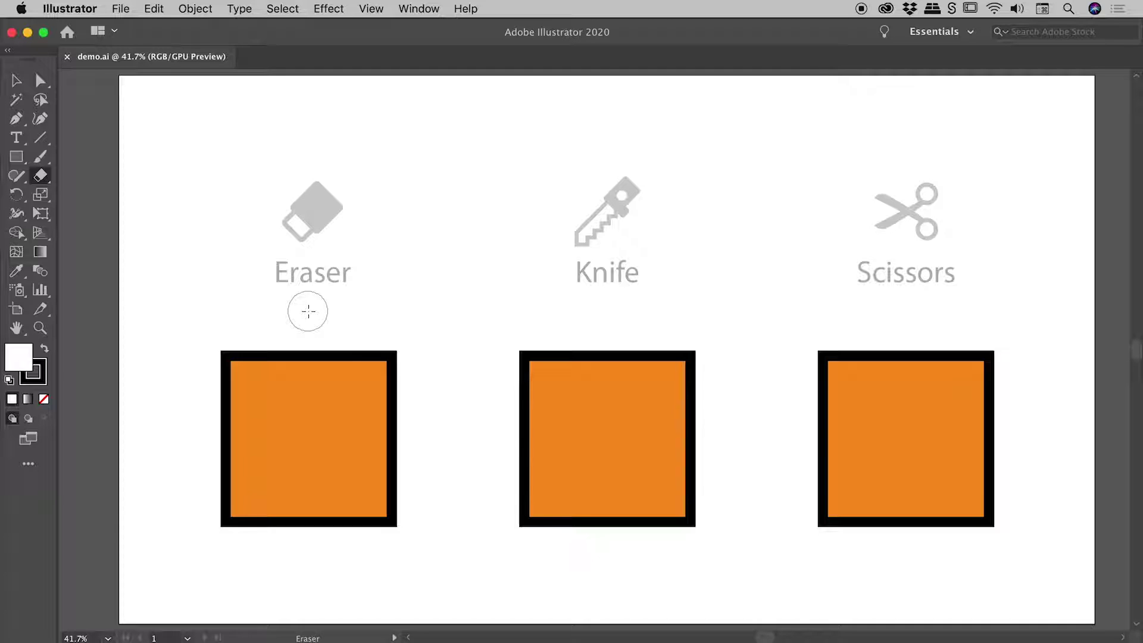
Step: Shrink the eraser brush with the bracket keys, then trial-erase across the squares and undo it
{"action": "key", "text": "bracketleft"}
{"action": "key", "text": "bracketleft"}
{"action": "key", "text": "bracketleft"}
{"action": "key", "text": "bracketleft"}
{"action": "key", "text": "bracketright"}
{"action": "key", "text": "bracketright"}
{"action": "key", "text": "bracketleft"}
{"action": "key", "text": "bracketleft"}
{"action": "key", "text": "bracketright"}
{"action": "key", "text": "bracketright"}
{"action": "key", "text": "bracketright"}
{"action": "mouse_move", "coordinate": [169, 470]}
{"action": "left_mouse_down"}
{"action": "mouse_move", "coordinate": [273, 433]}
{"action": "mouse_move", "coordinate": [439, 433]}
{"action": "mouse_move", "coordinate": [616, 458]}
{"action": "mouse_move", "coordinate": [884, 393]}
{"action": "left_mouse_up"}
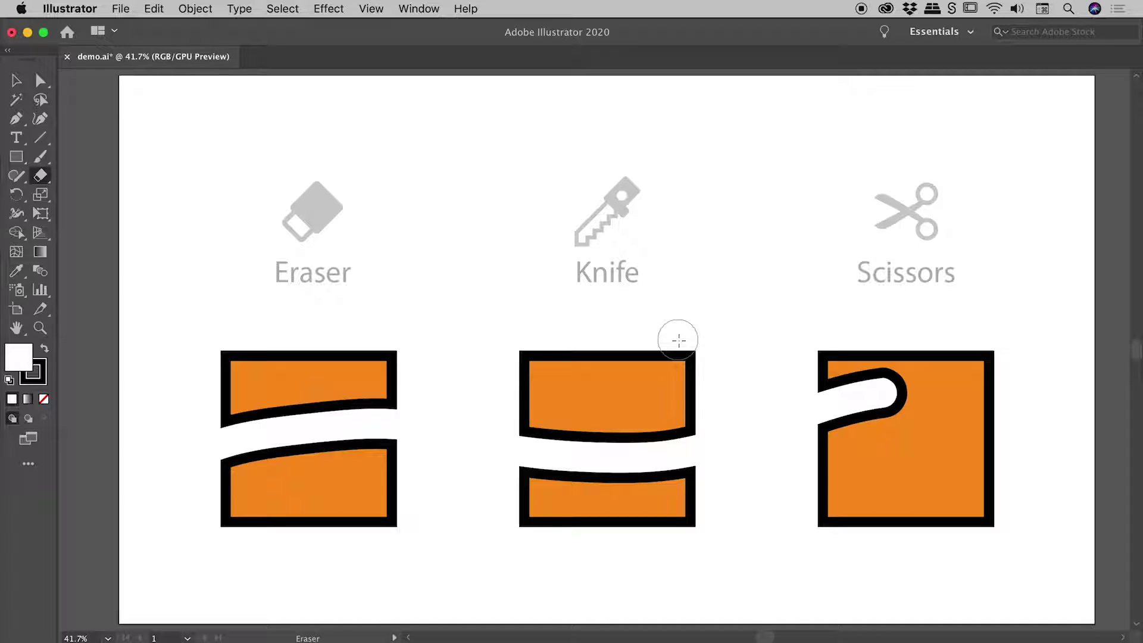
{"action": "key", "text": "super+z"}
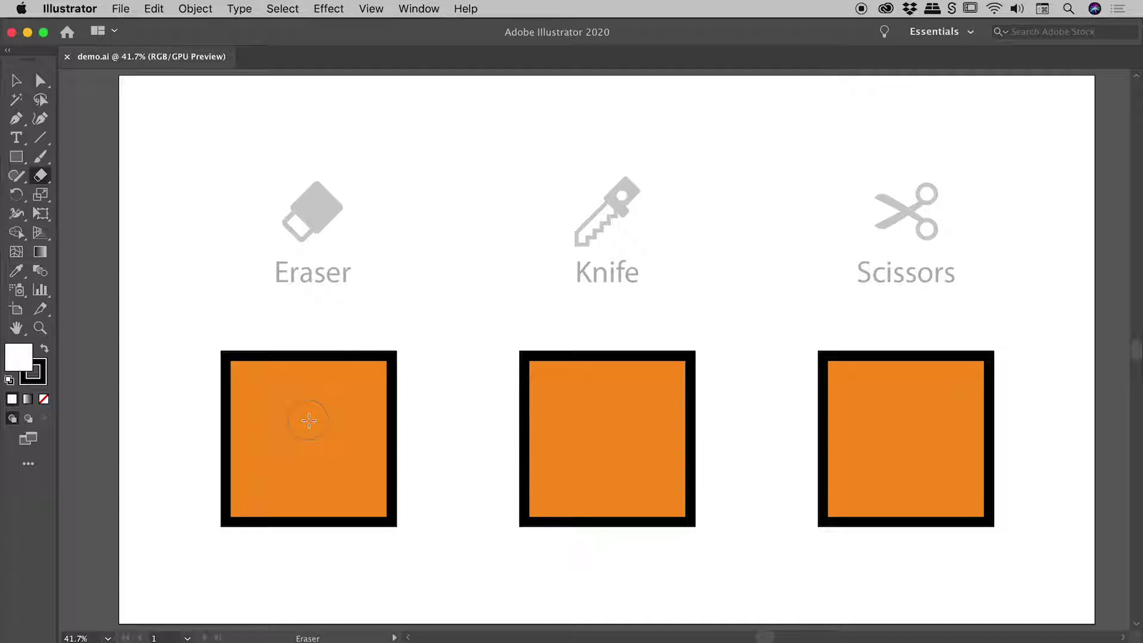
Step: Select the left square and erase a diagonal band through it, splitting it in two
{"action": "key", "text": "super"}
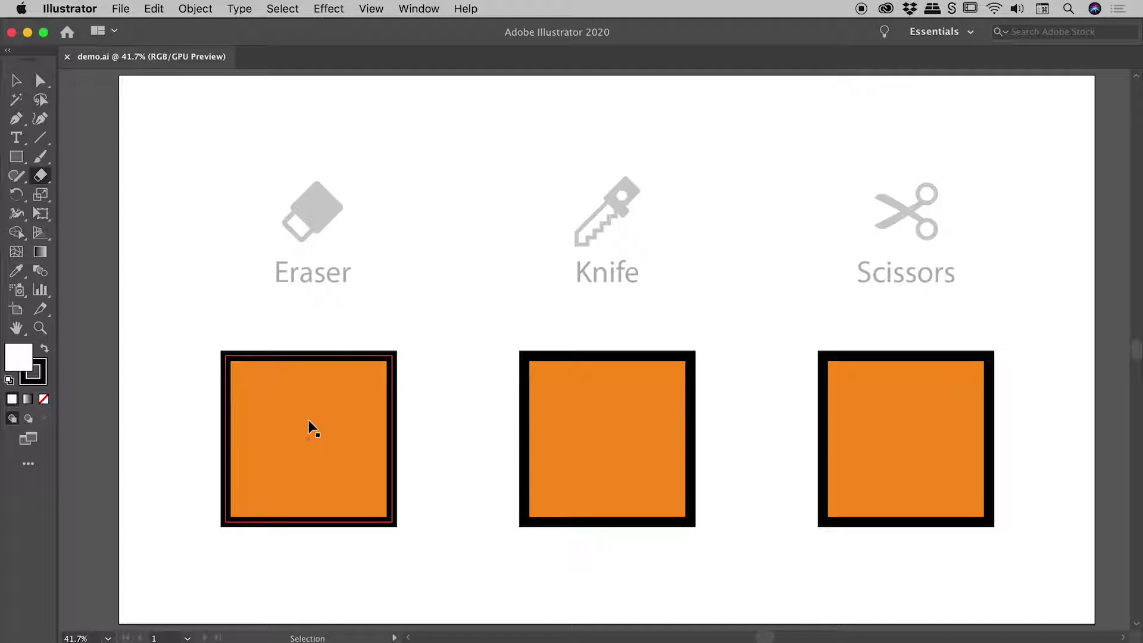
{"action": "left_click", "coordinate": [310, 427], "text": "super"}
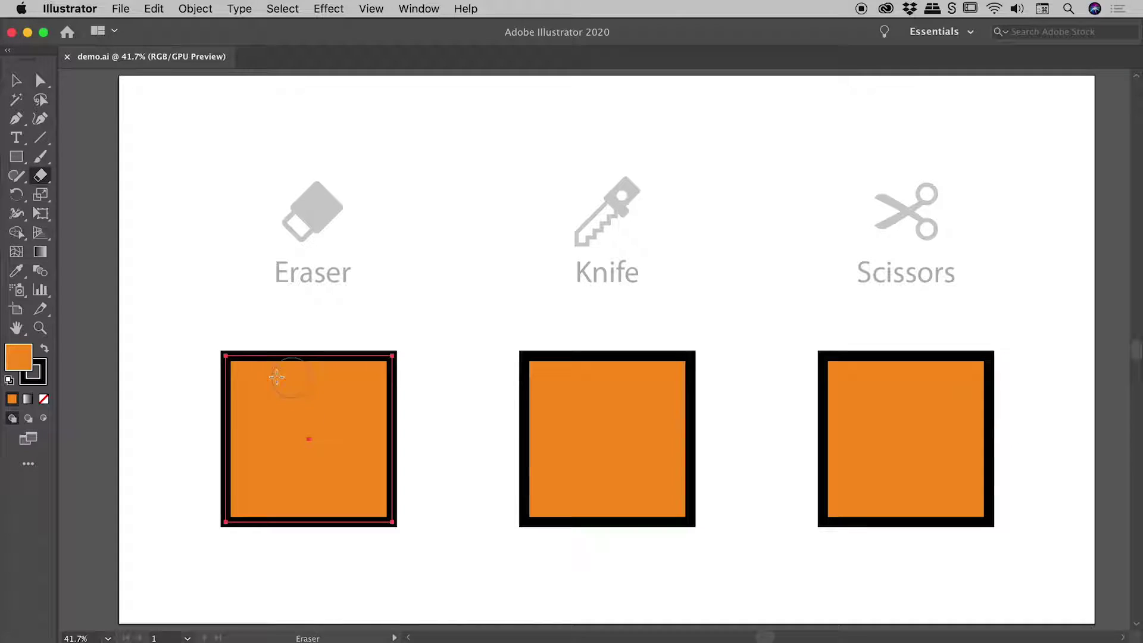
{"action": "mouse_move", "coordinate": [148, 423]}
{"action": "left_mouse_down"}
{"action": "mouse_move", "coordinate": [337, 410]}
{"action": "mouse_move", "coordinate": [622, 471]}
{"action": "mouse_move", "coordinate": [800, 425]}
{"action": "mouse_move", "coordinate": [895, 423]}
{"action": "left_mouse_up"}
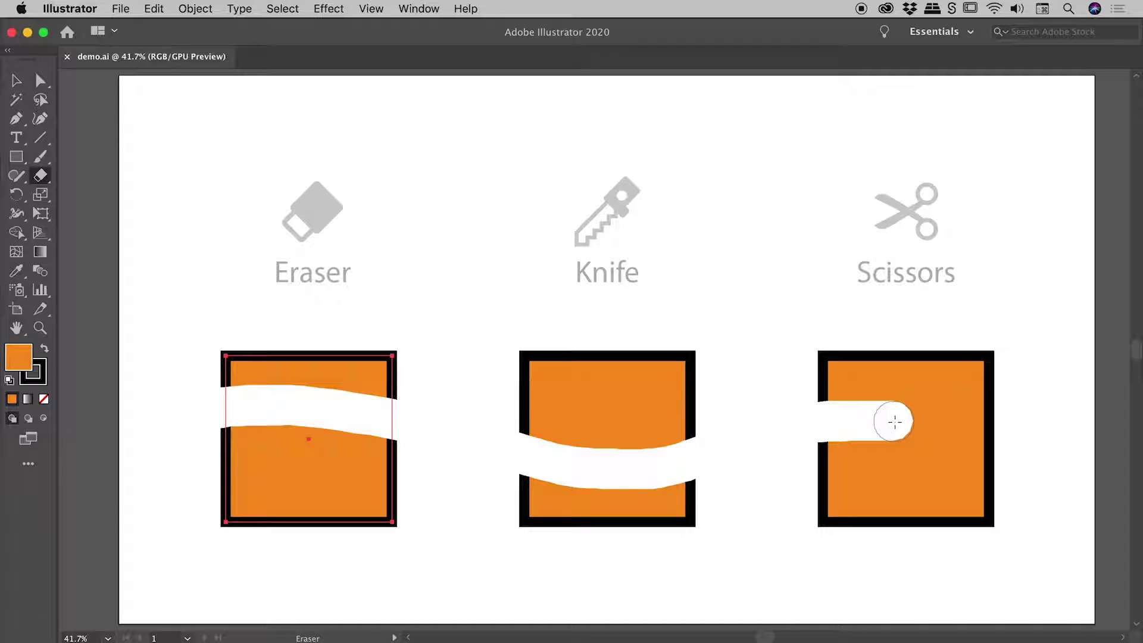
{"action": "left_click_drag", "start_coordinate": [895, 422], "coordinate": [895, 422]}
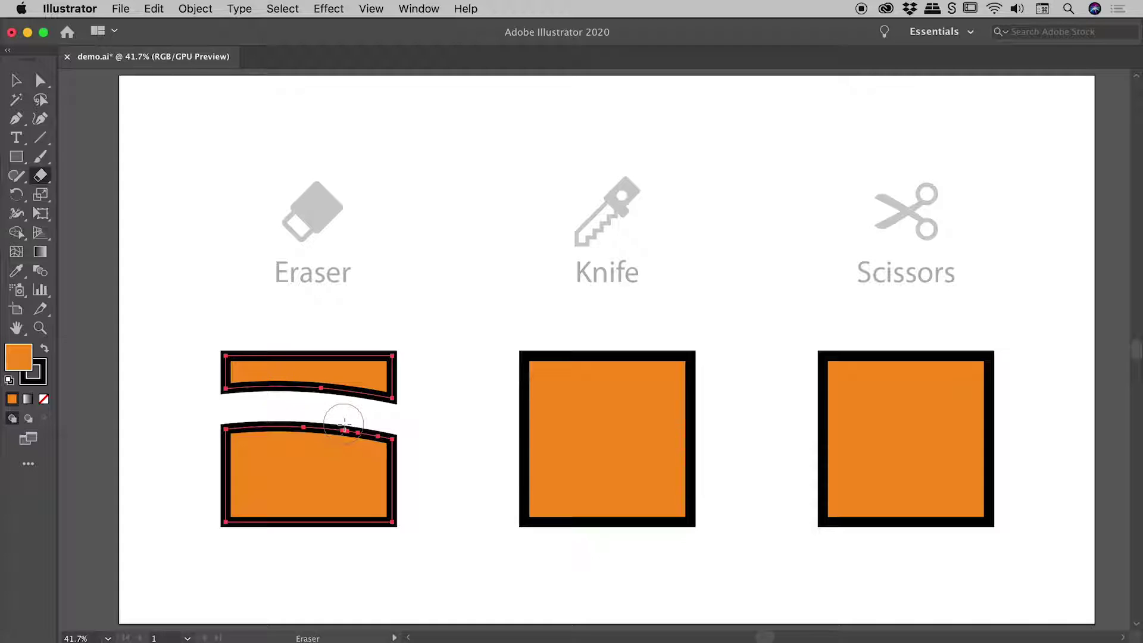
{"action": "key", "text": "super+z"}
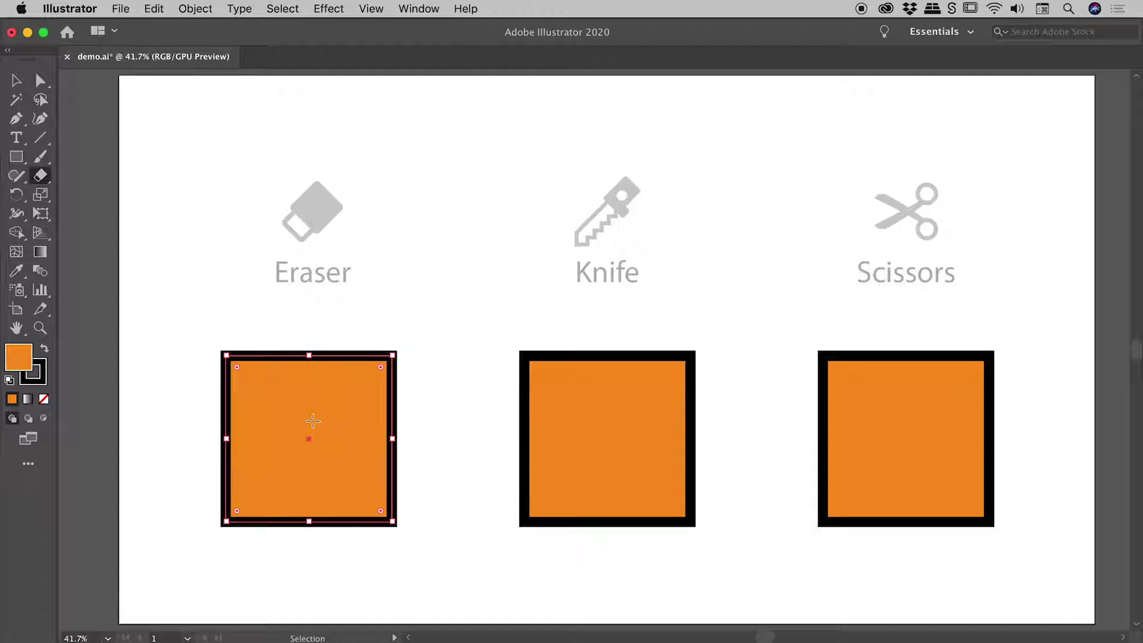
{"action": "left_click_drag", "start_coordinate": [210, 412], "coordinate": [417, 479]}
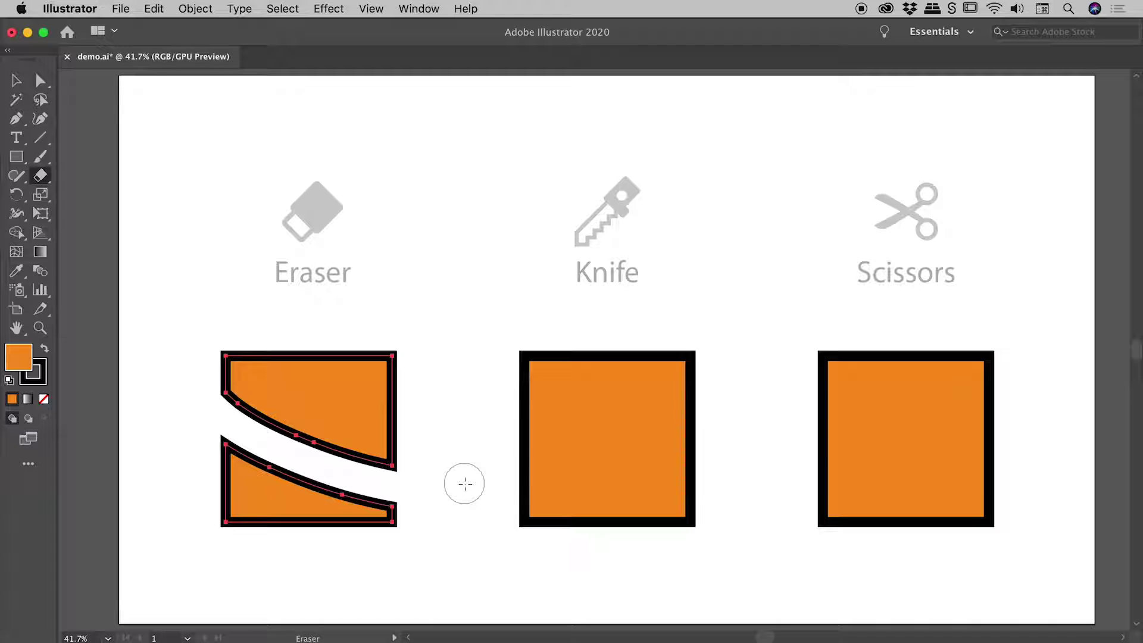
Step: With the Knife, slice the middle square along a curve from its left edge to lower right
{"action": "left_click", "coordinate": [40, 175]}
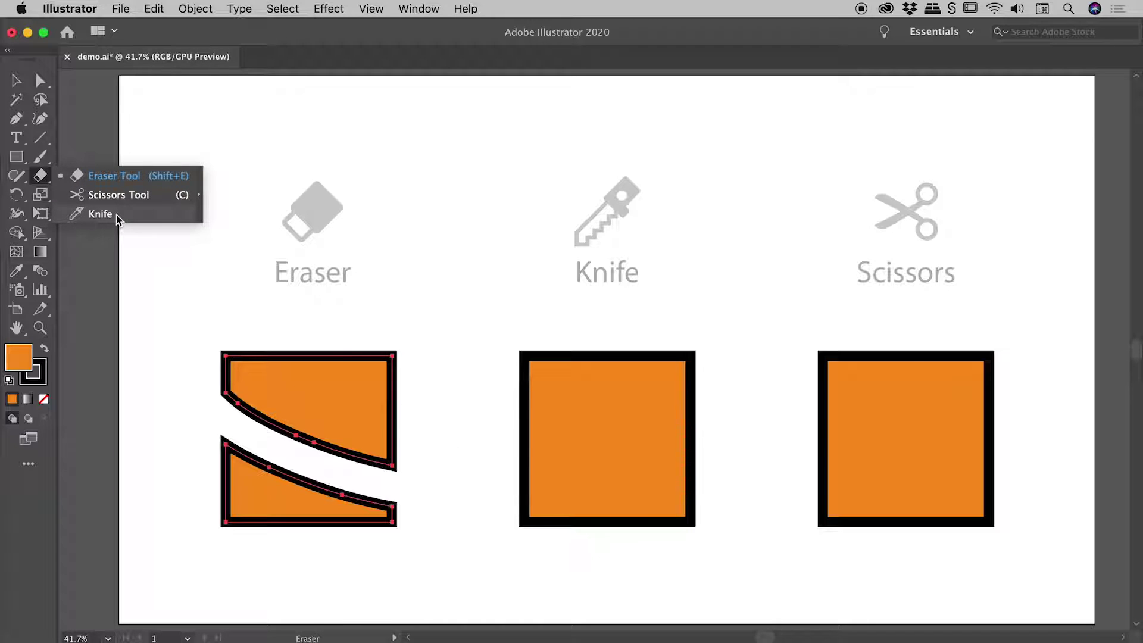
{"action": "left_click", "coordinate": [114, 215]}
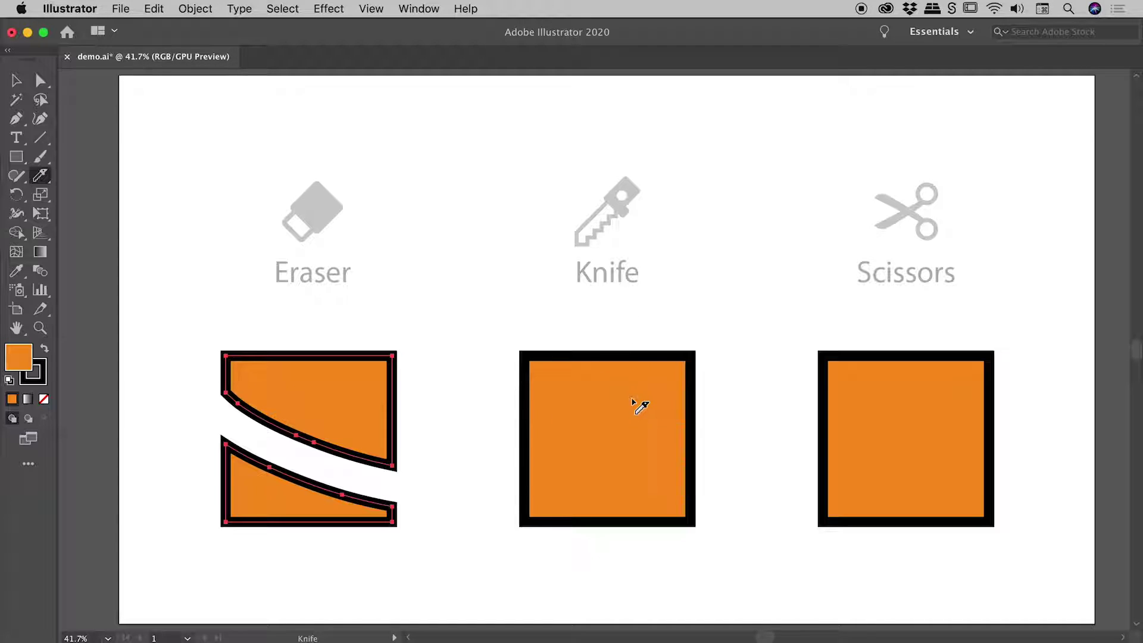
{"action": "left_click", "coordinate": [633, 403], "text": "super"}
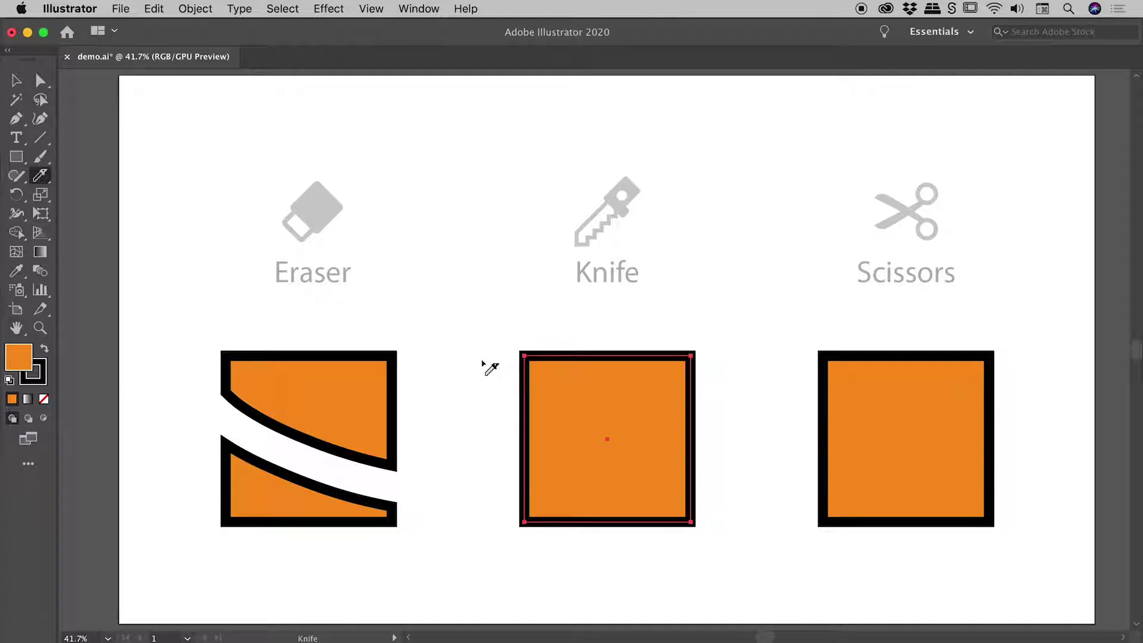
{"action": "left_click_drag", "start_coordinate": [482, 368], "coordinate": [884, 527]}
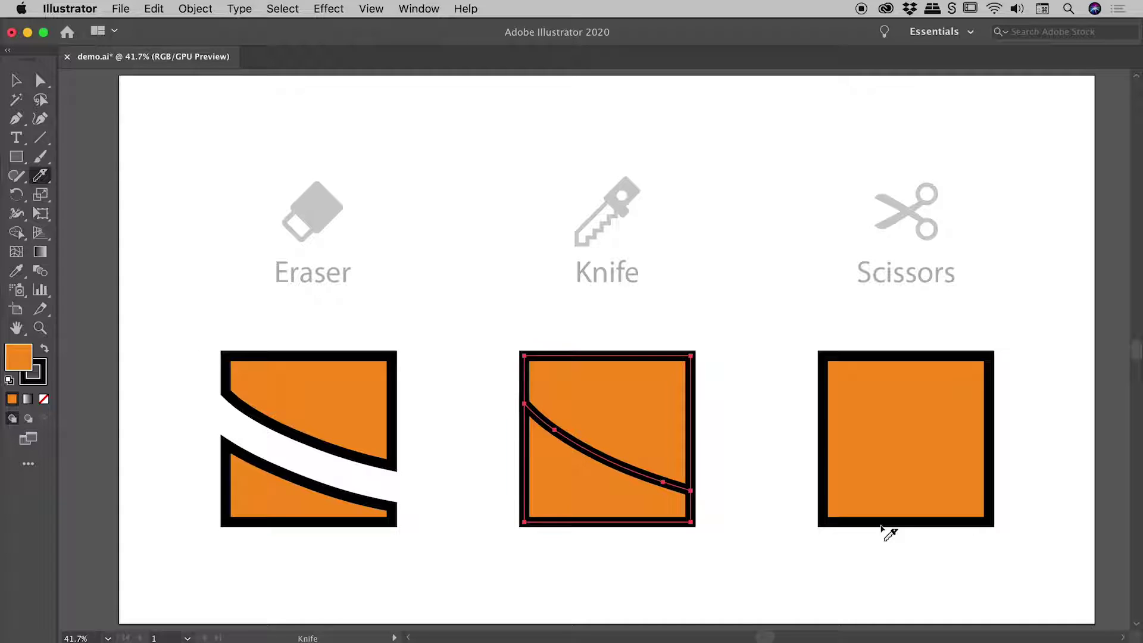
{"action": "mouse_move", "coordinate": [40, 175]}
{"action": "left_mouse_down"}
{"action": "mouse_move", "coordinate": [119, 181]}
{"action": "mouse_move", "coordinate": [119, 197]}
{"action": "left_mouse_up"}
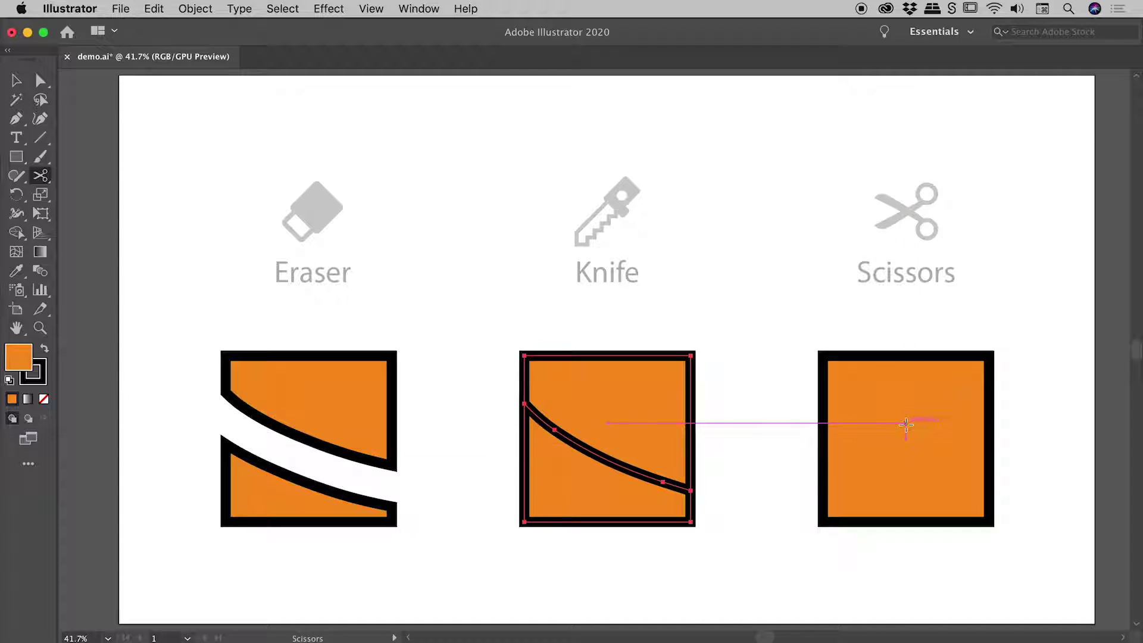
Step: Snip the right square's outline with Scissors at its left and right edges, dismissing the alert
{"action": "left_click", "coordinate": [906, 424]}
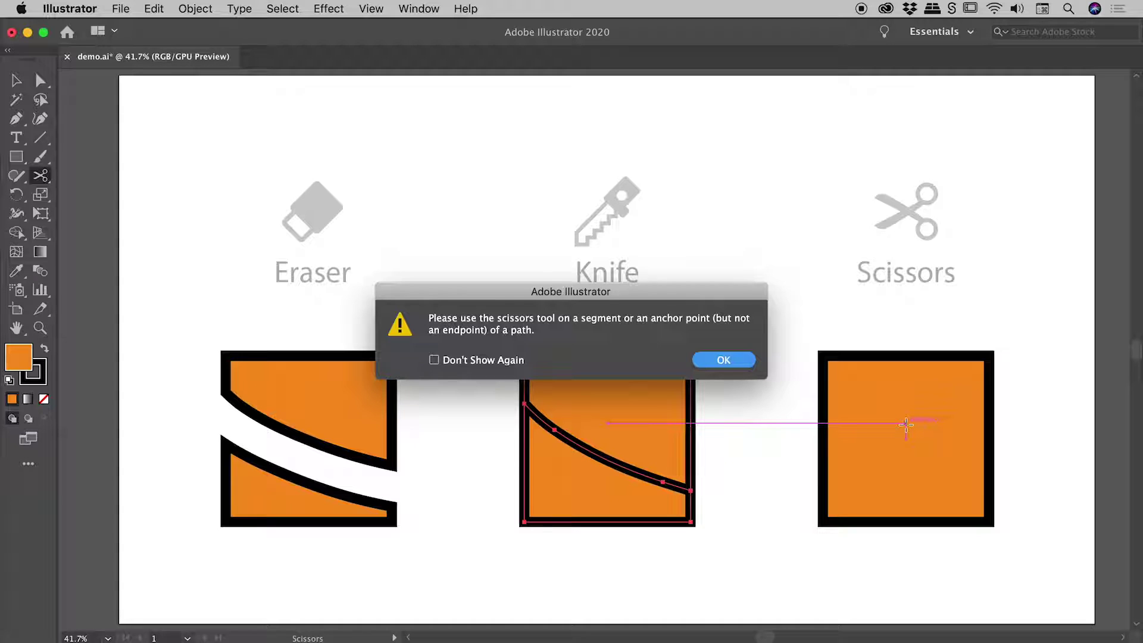
{"action": "left_click", "coordinate": [724, 364]}
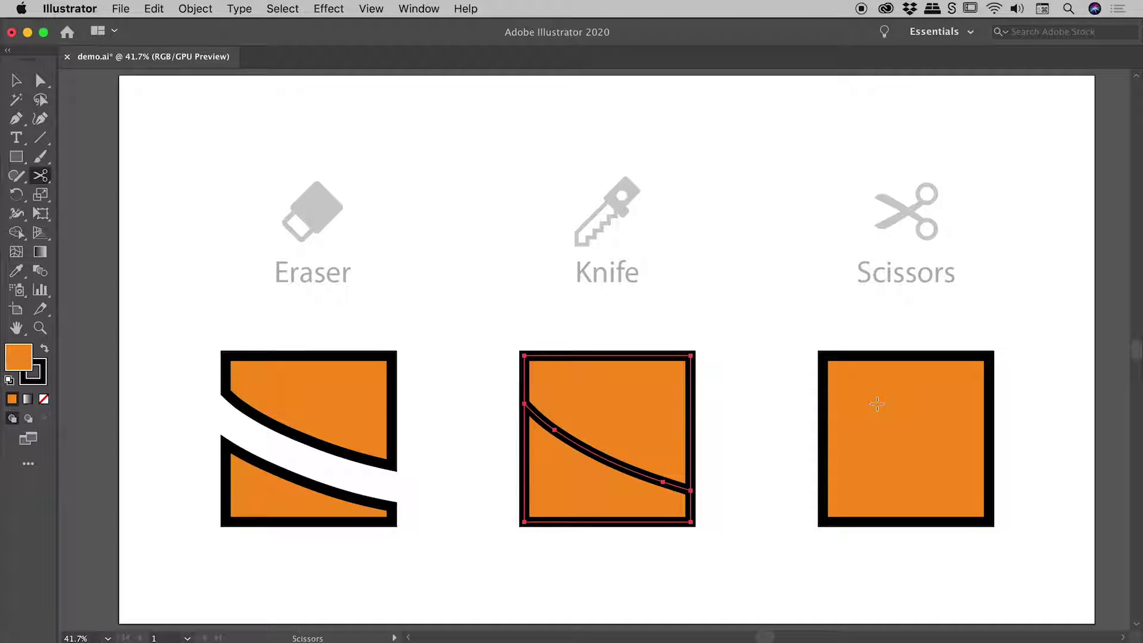
{"action": "left_click", "coordinate": [823, 386]}
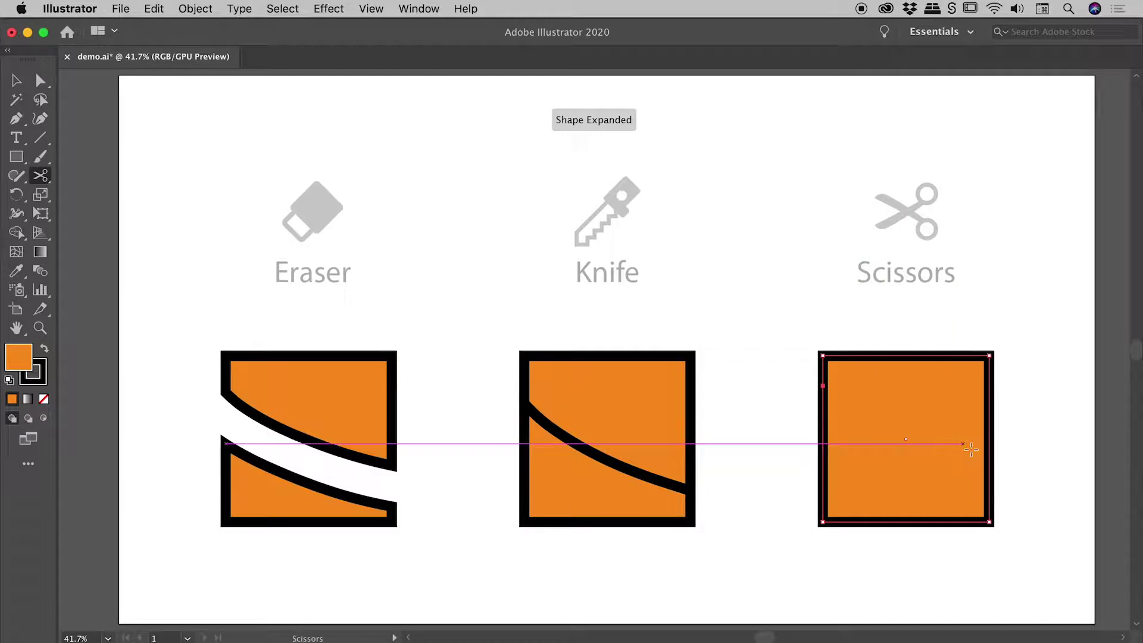
{"action": "left_click", "coordinate": [989, 478]}
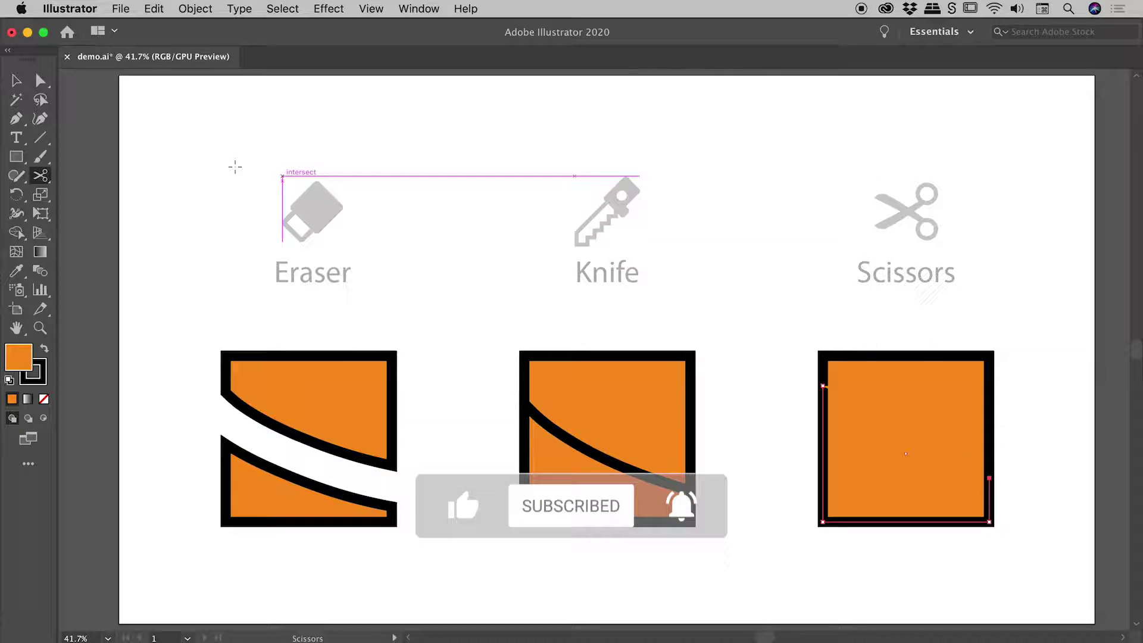
{"action": "left_click", "coordinate": [17, 81]}
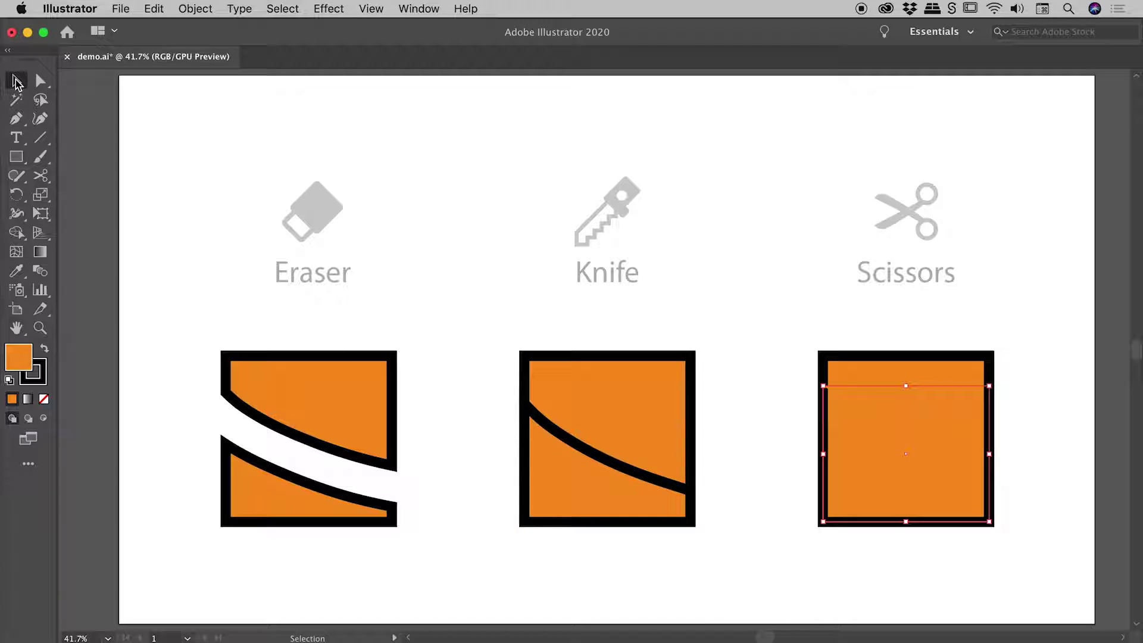
{"action": "left_click", "coordinate": [198, 304]}
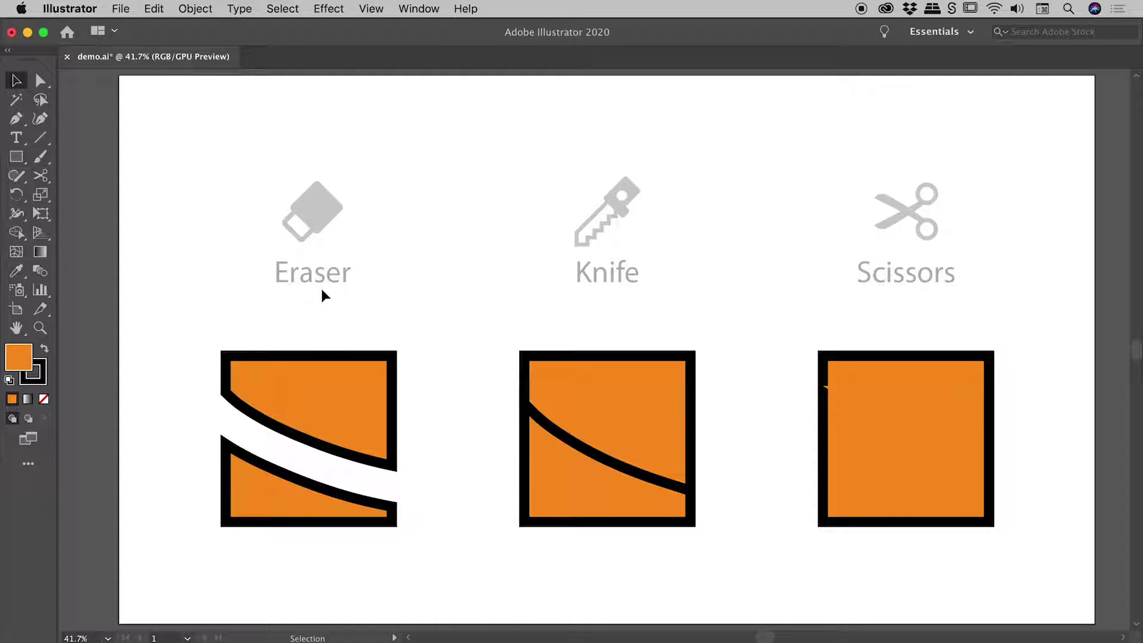
Step: Pull the Eraser square's two pieces apart and shift the Knife square's upper piece up and right
{"action": "left_click_drag", "start_coordinate": [316, 408], "coordinate": [323, 383]}
{"action": "mouse_move", "coordinate": [286, 514]}
{"action": "left_mouse_down"}
{"action": "mouse_move", "coordinate": [268, 503]}
{"action": "mouse_move", "coordinate": [247, 509]}
{"action": "left_mouse_up"}
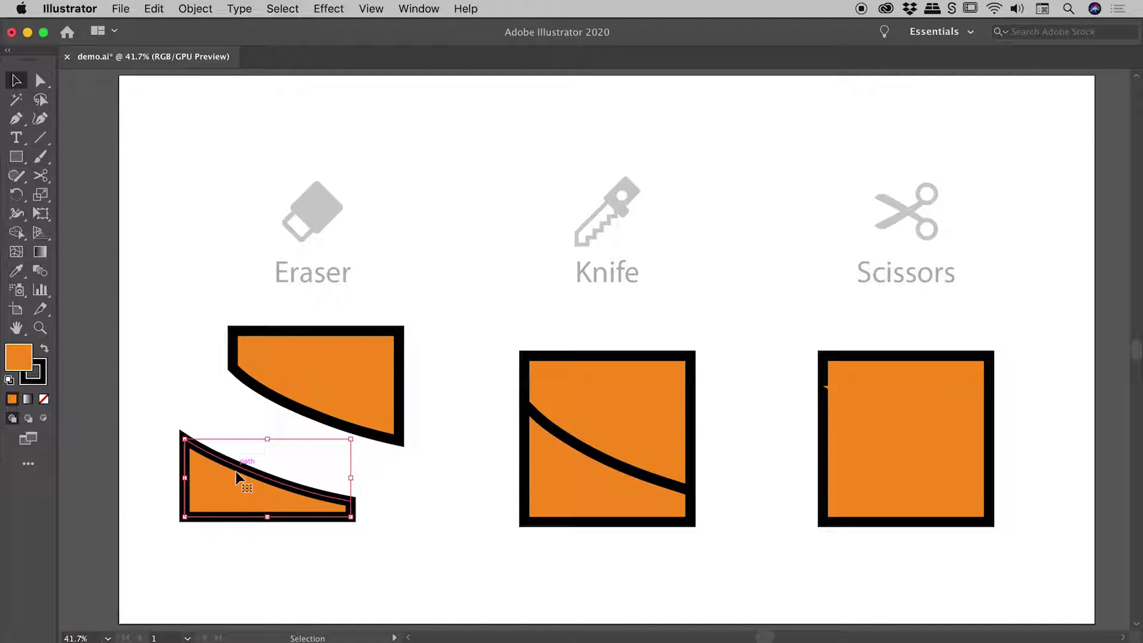
{"action": "left_click_drag", "start_coordinate": [231, 486], "coordinate": [238, 489]}
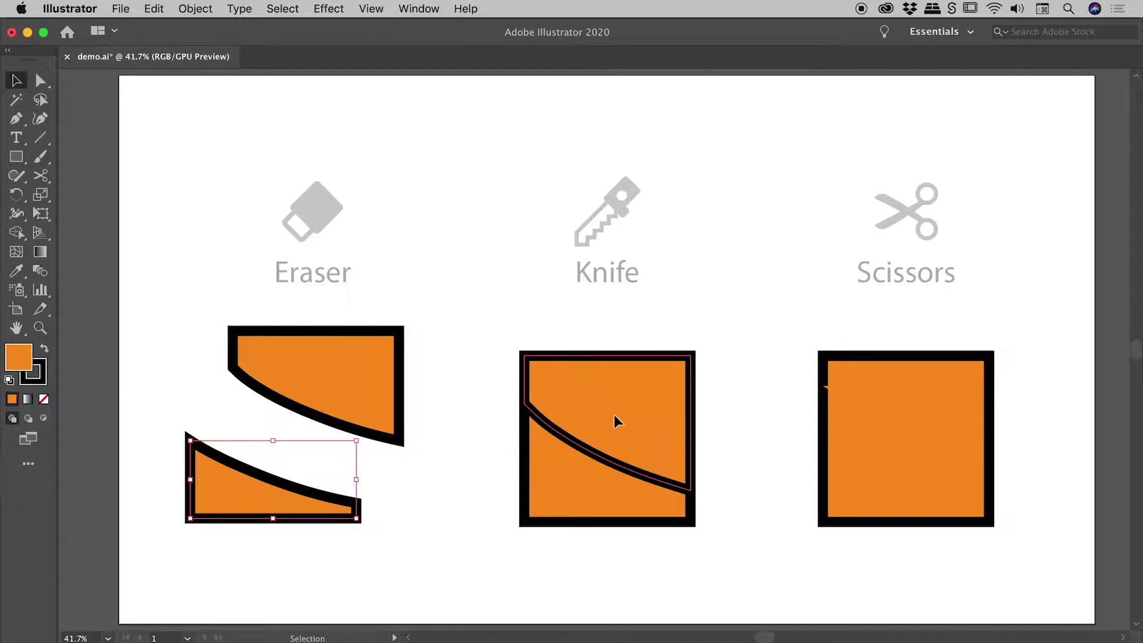
{"action": "left_click_drag", "start_coordinate": [613, 421], "coordinate": [646, 393]}
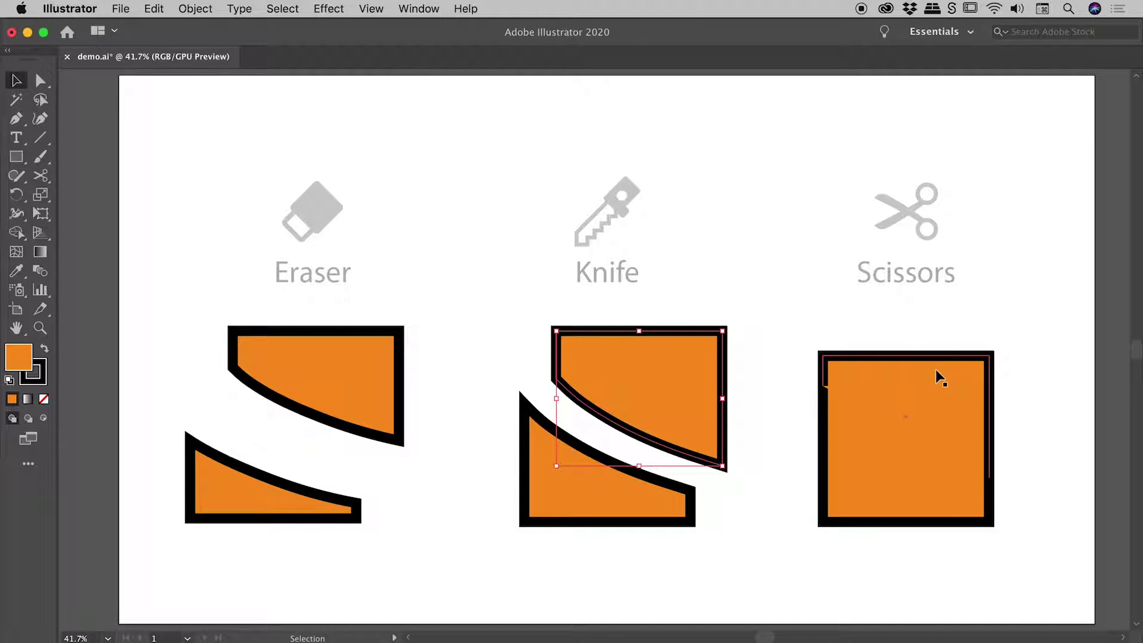
Step: Drag the Scissors square's upper piece up and right, then deselect everything
{"action": "left_click_drag", "start_coordinate": [933, 401], "coordinate": [960, 377]}
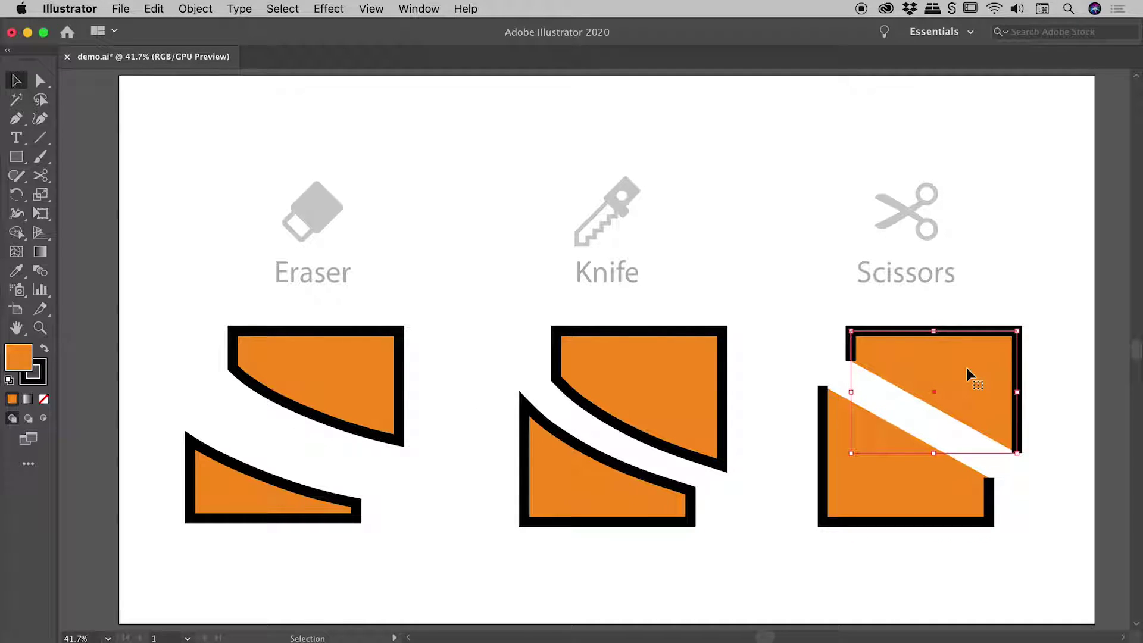
{"action": "left_click", "coordinate": [1053, 401]}
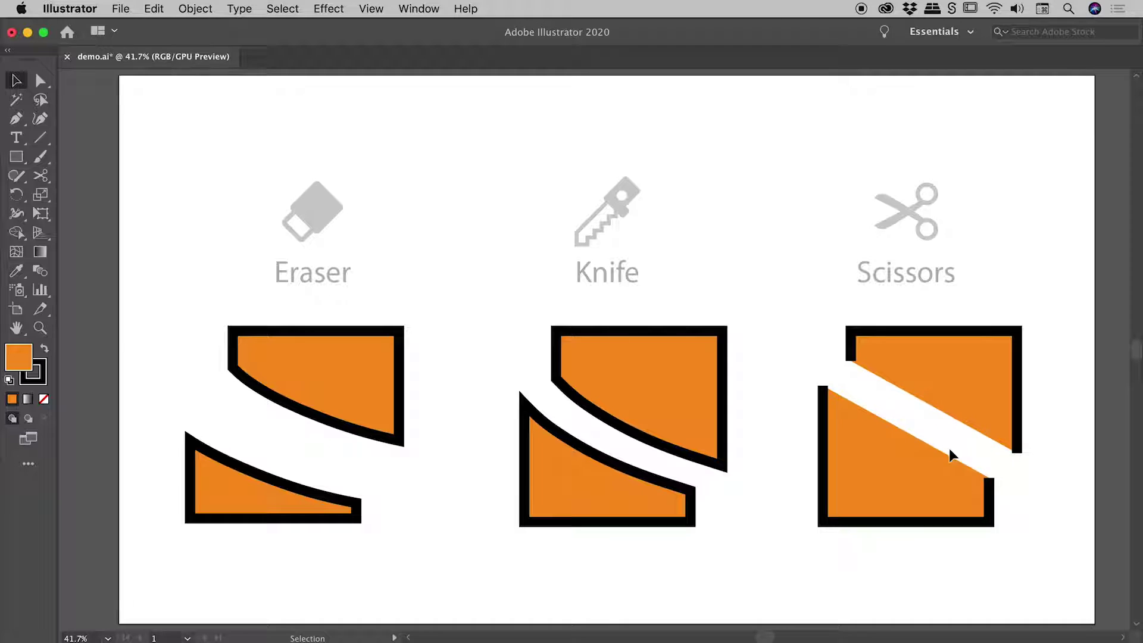